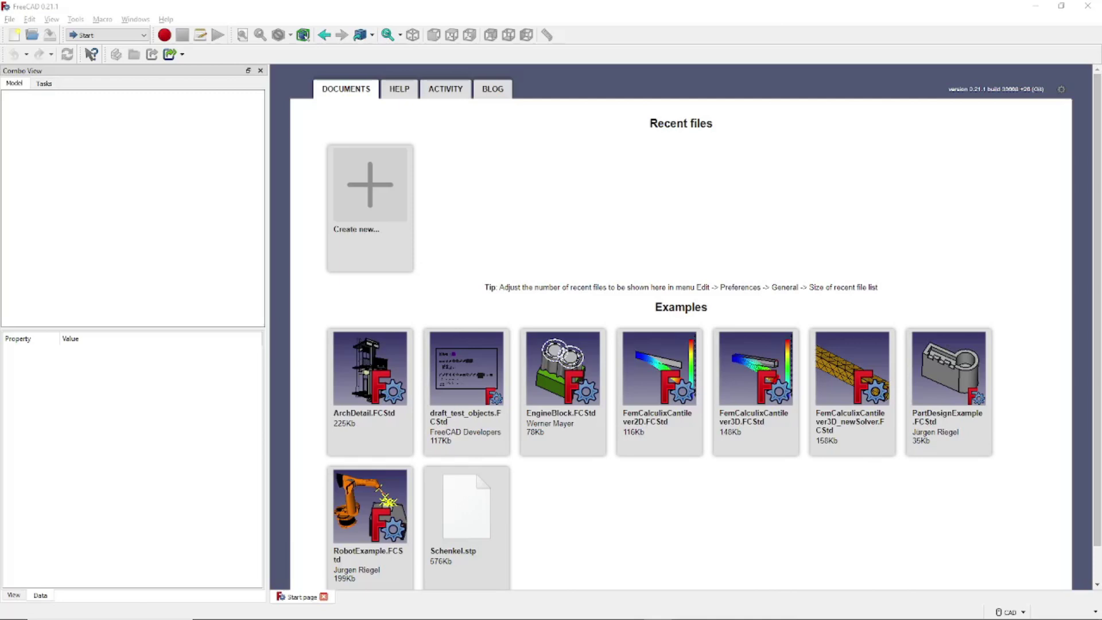
Create a new empty document and switch to the Part workbench.
click(9, 20)
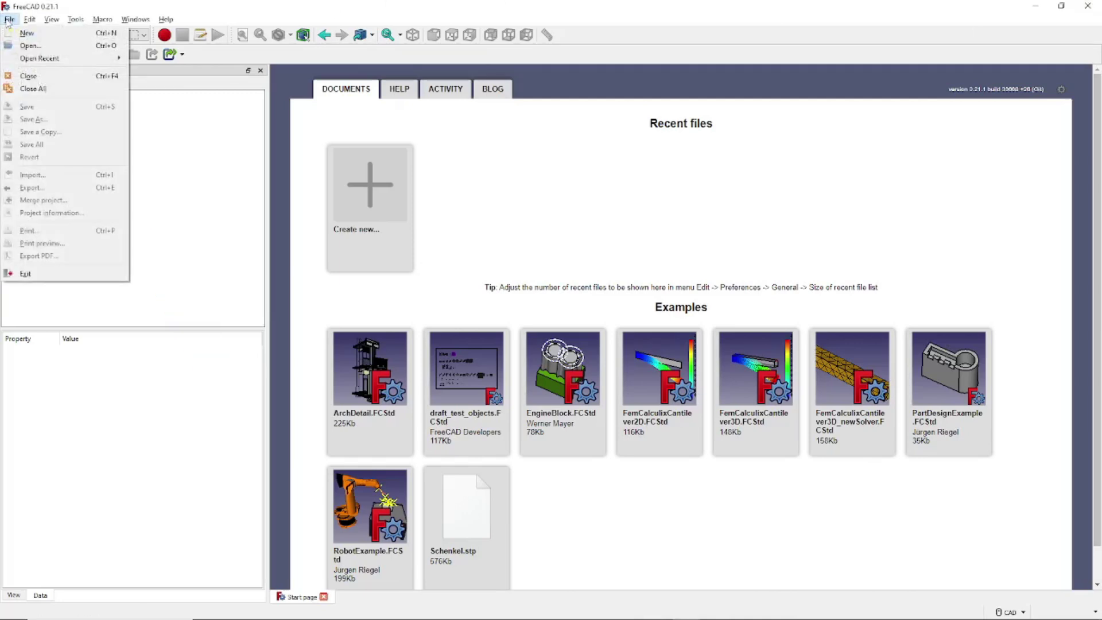
click(19, 27)
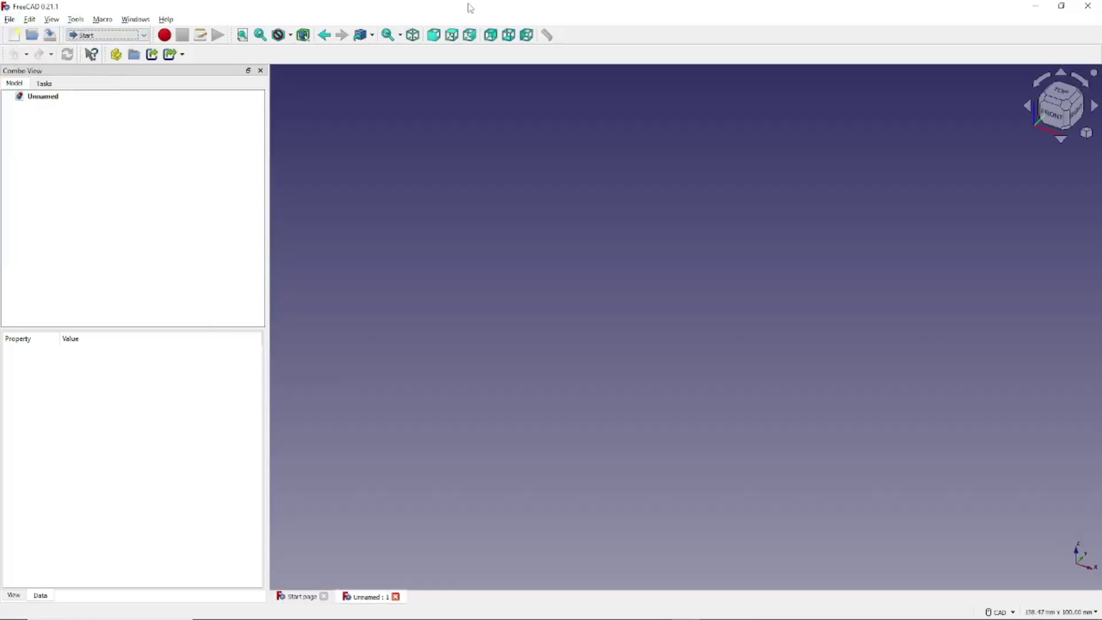
click(144, 35)
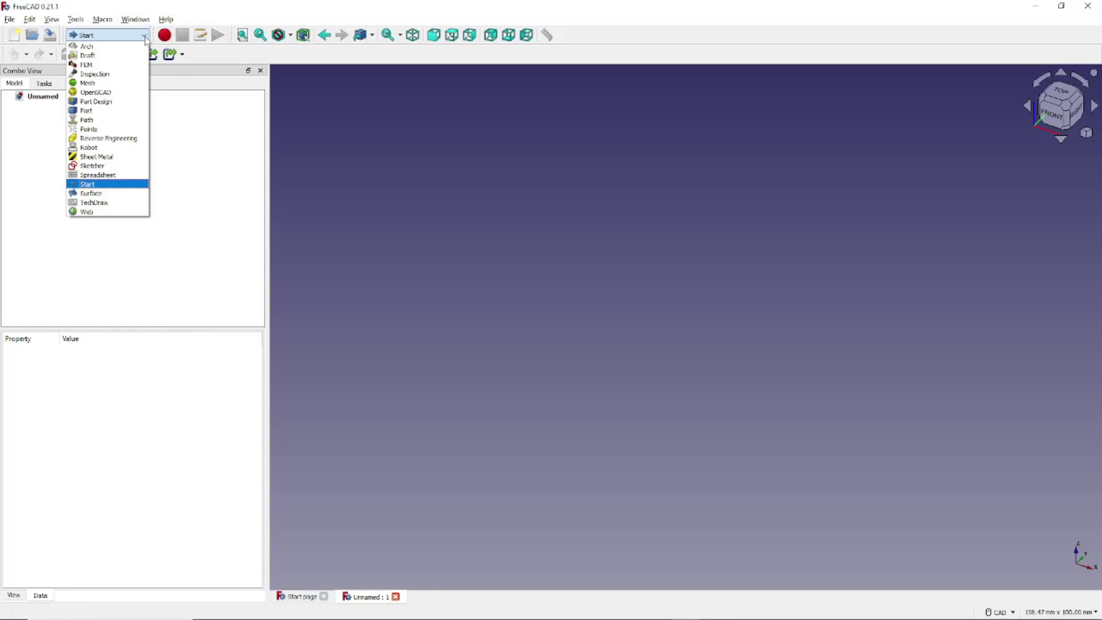
click(109, 110)
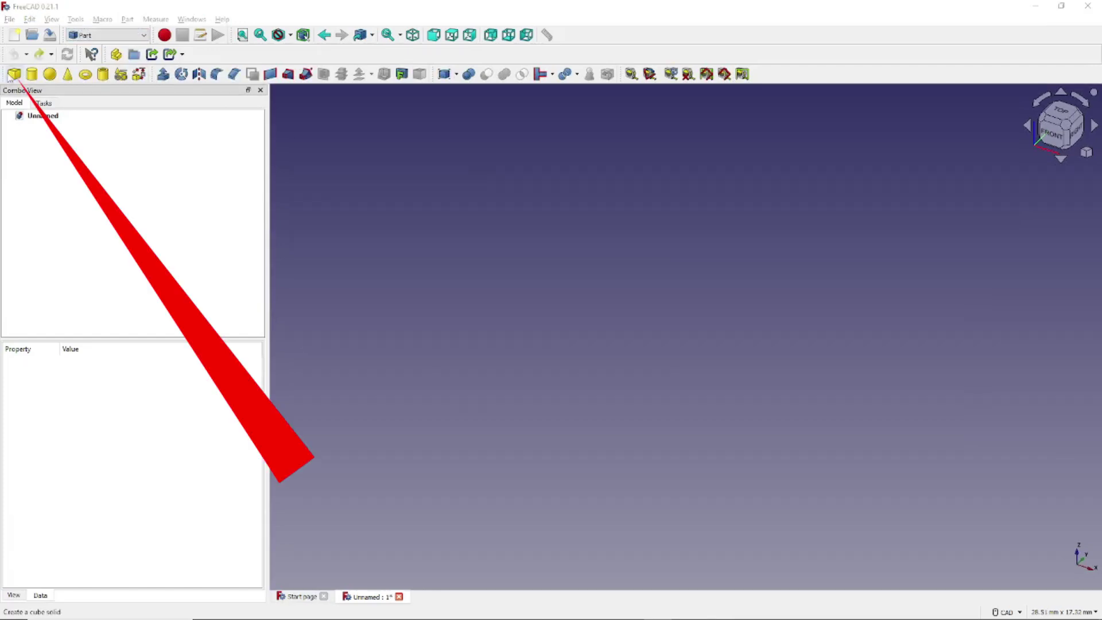
Add a default-size cube and a default-size cylinder solid to the document.
click(10, 78)
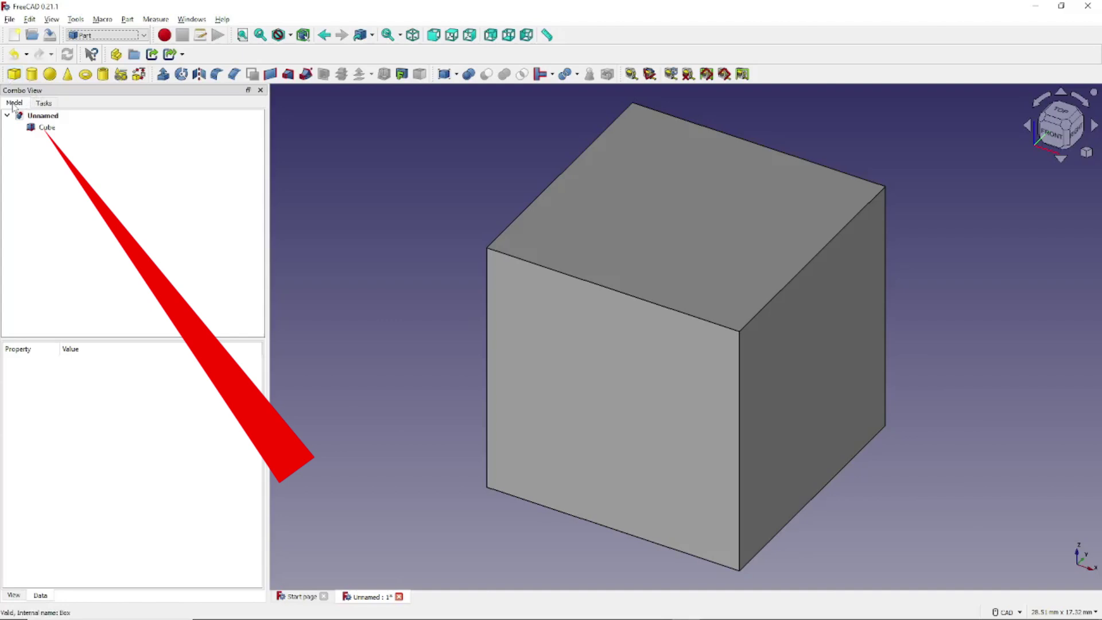
click(46, 127)
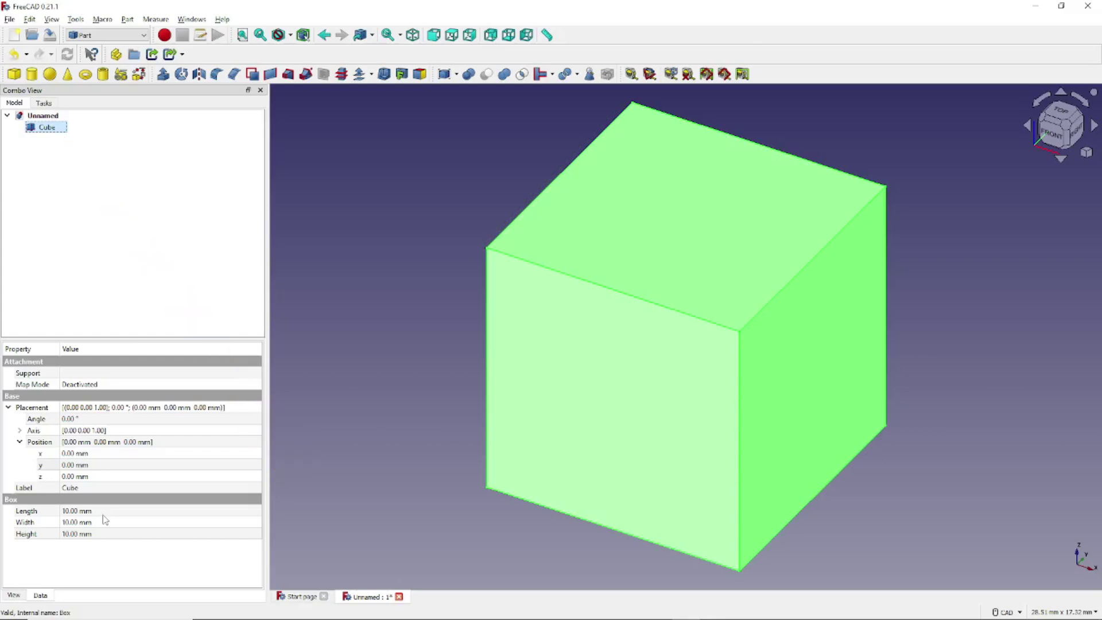
click(33, 76)
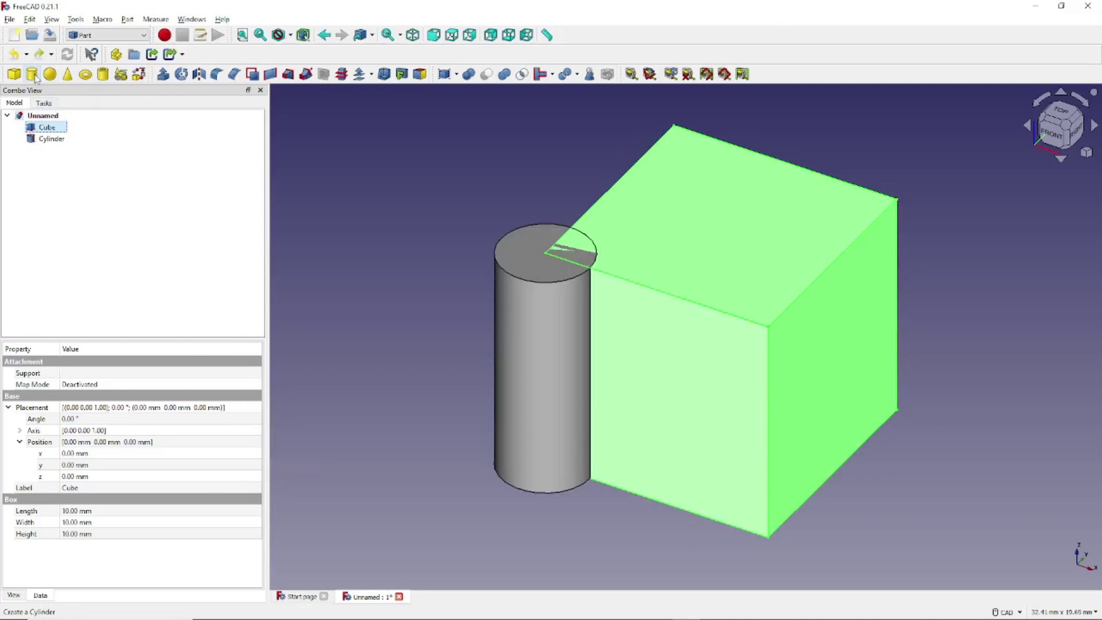
Set the cylinder's placement position to x 5 mm and y 5 mm.
click(46, 139)
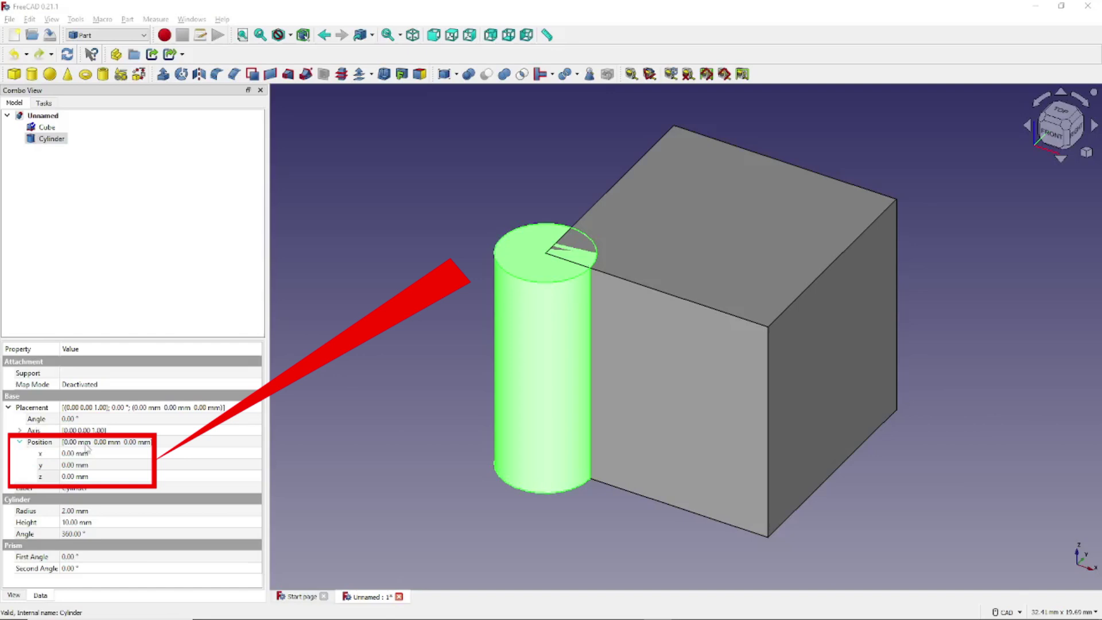
click(78, 454)
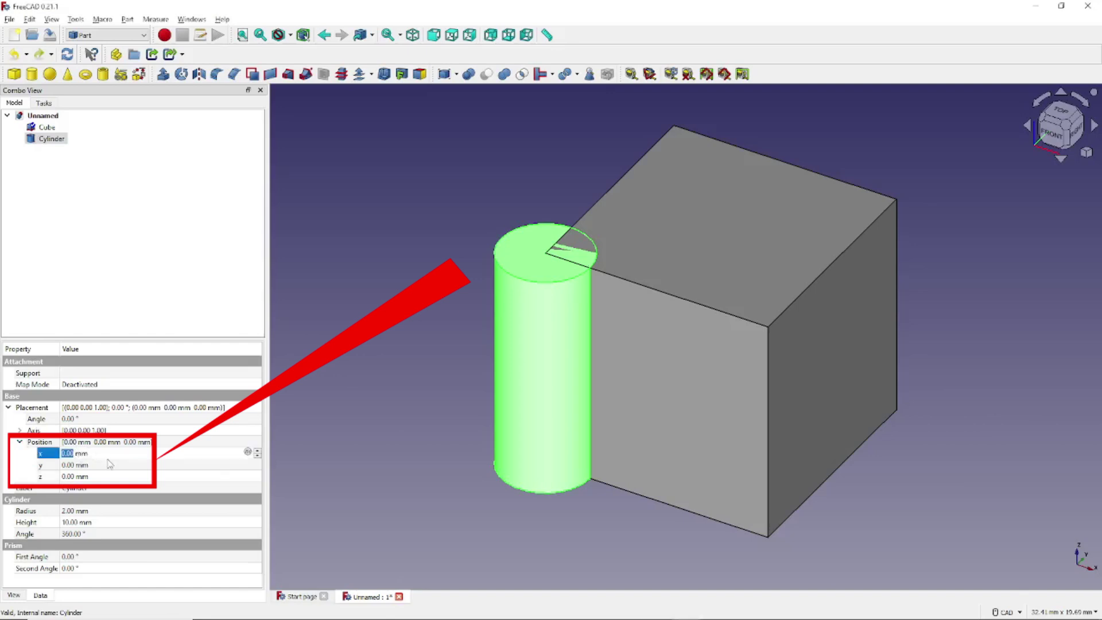
text(5)
key(Return)
click(109, 463)
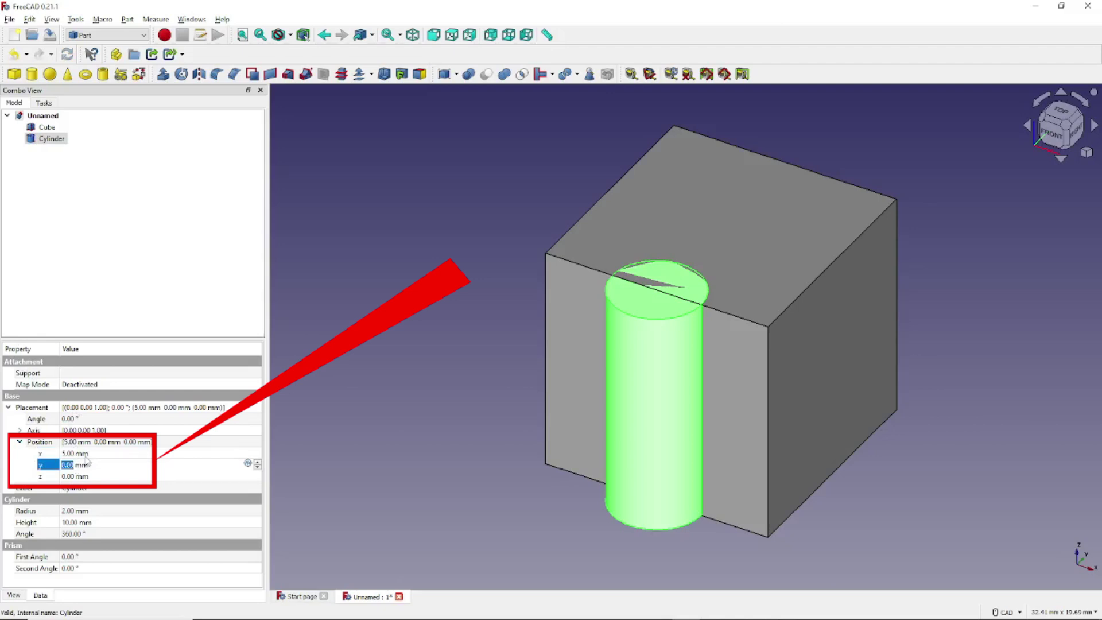
key(Home)
key(Delete)
text(5)
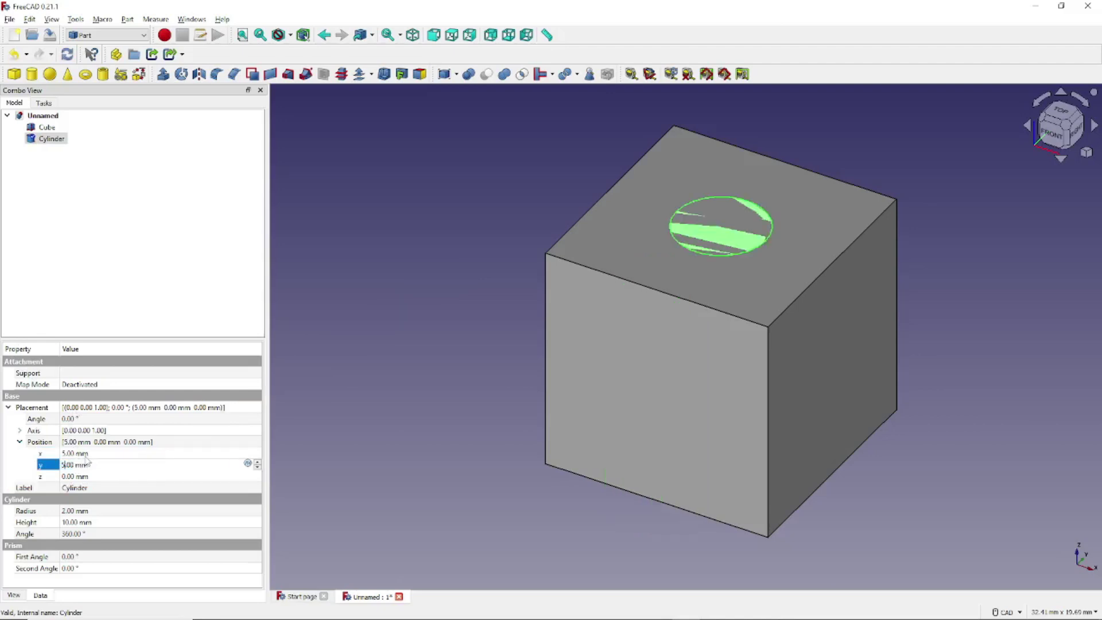
key(Return)
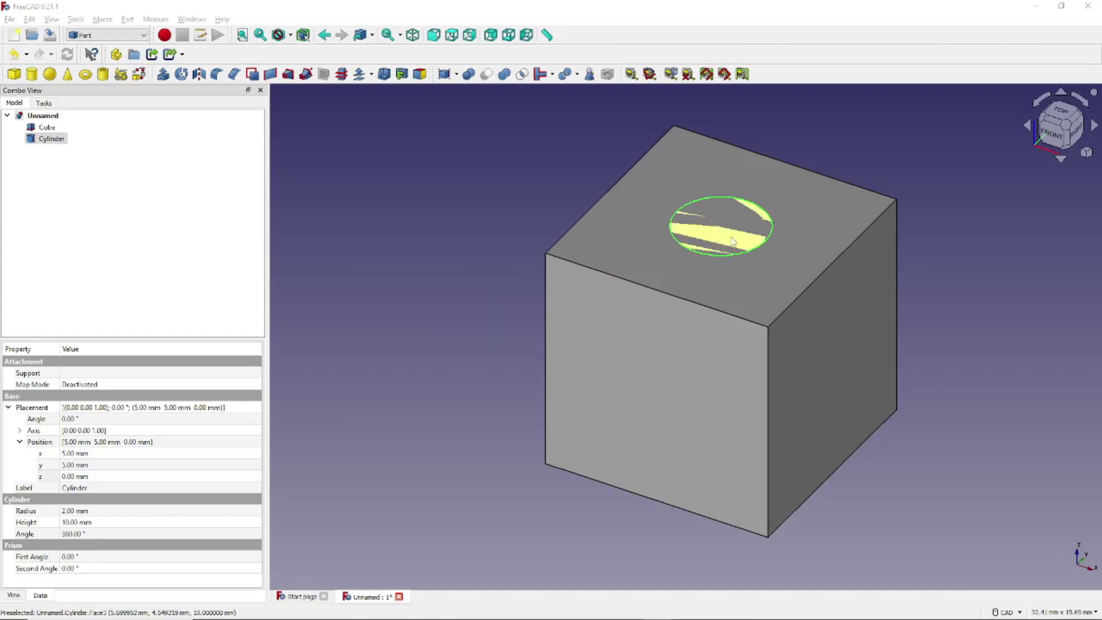
Cut the cylinder out of the cube with a Boolean Cut, using the cube as the base shape.
click(43, 128)
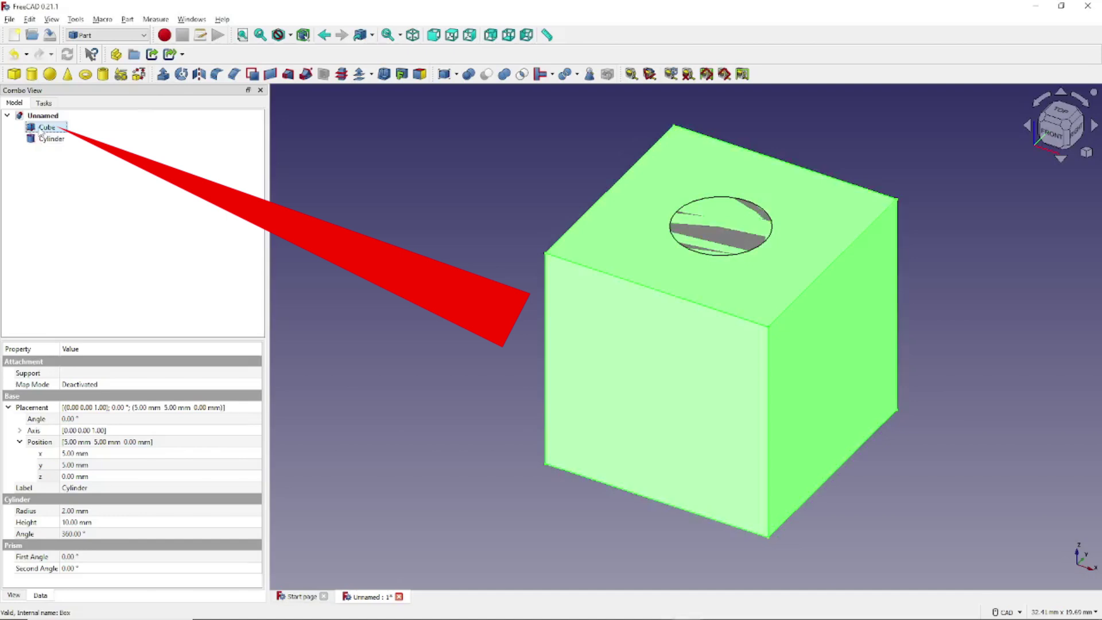
click(41, 130)
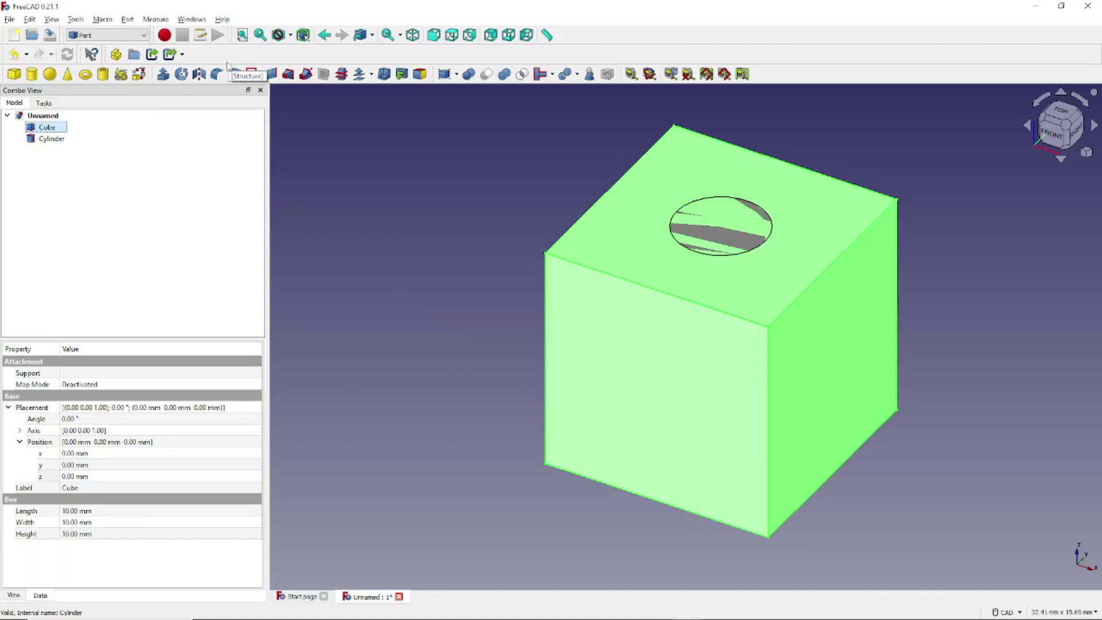
ctrl+click(45, 139)
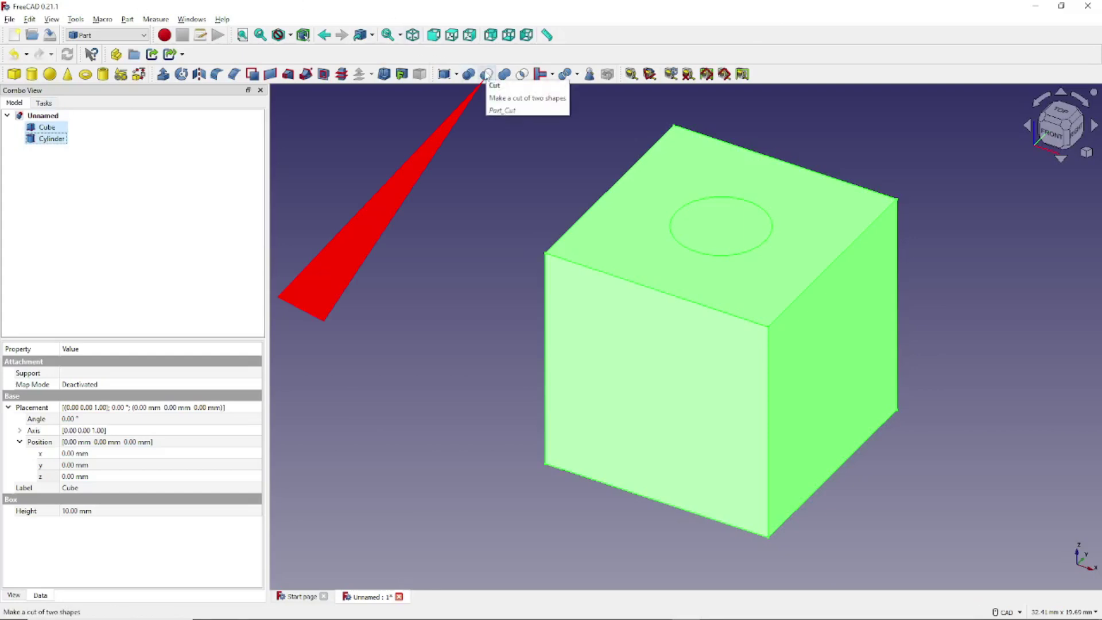
click(486, 75)
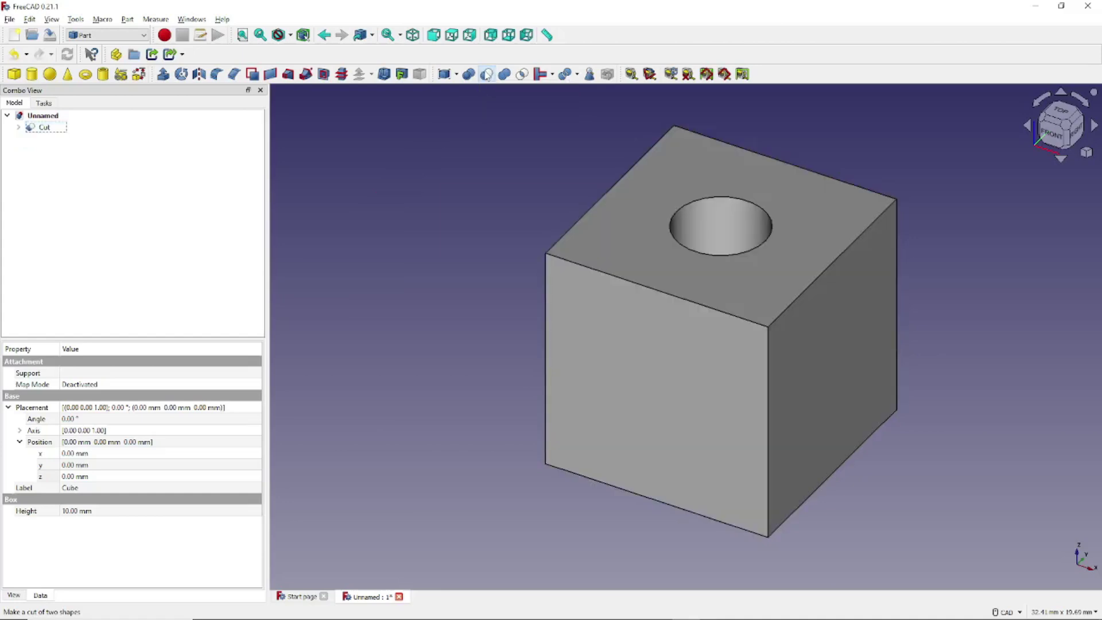
key(0)
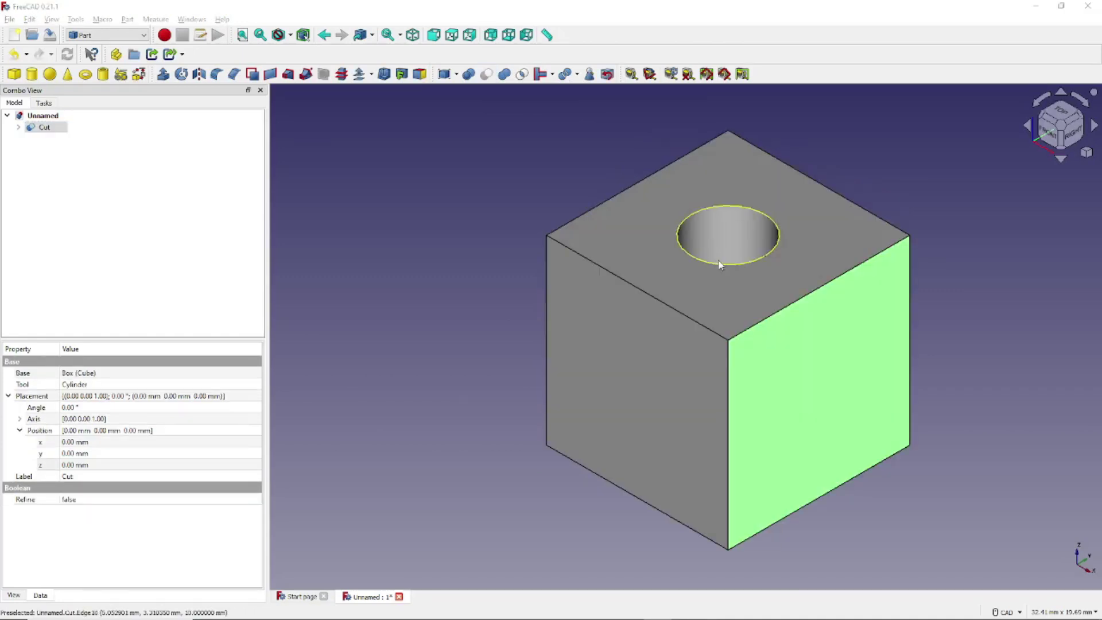
middle_drag(719, 264, 817, 316)
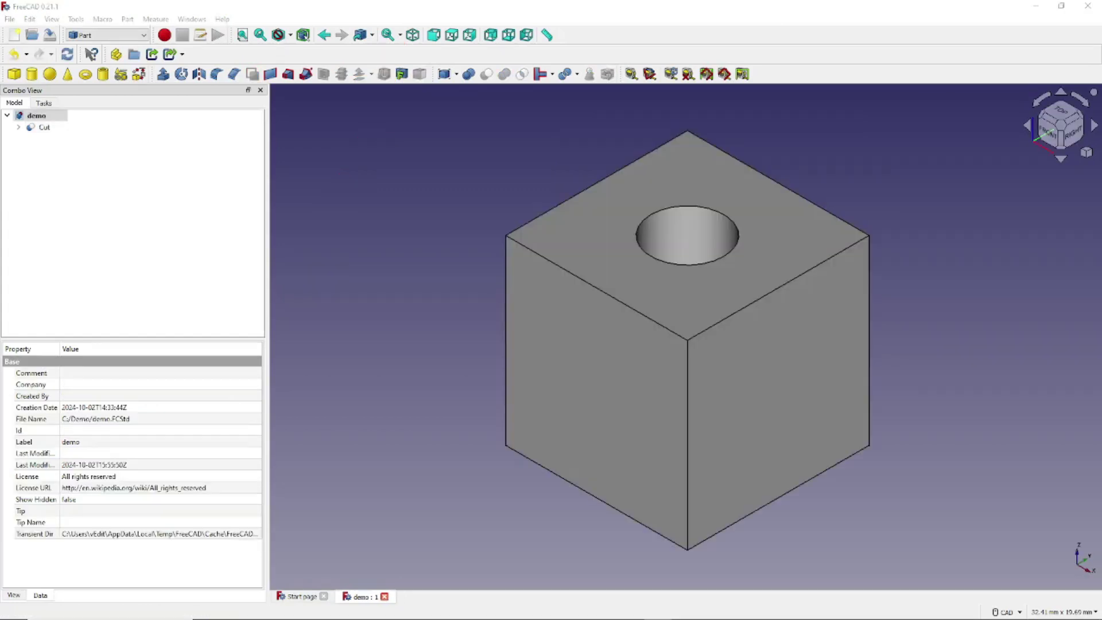
Save the document as demo.FCStd in the C: drive's Demo folder.
key(ctrl+s)
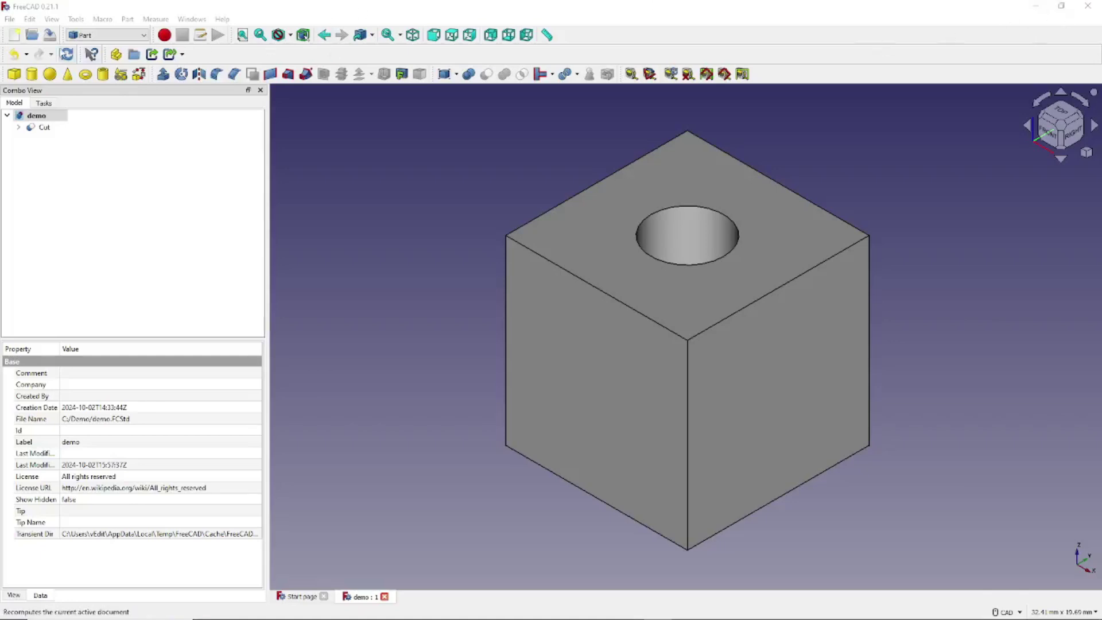
click(9, 19)
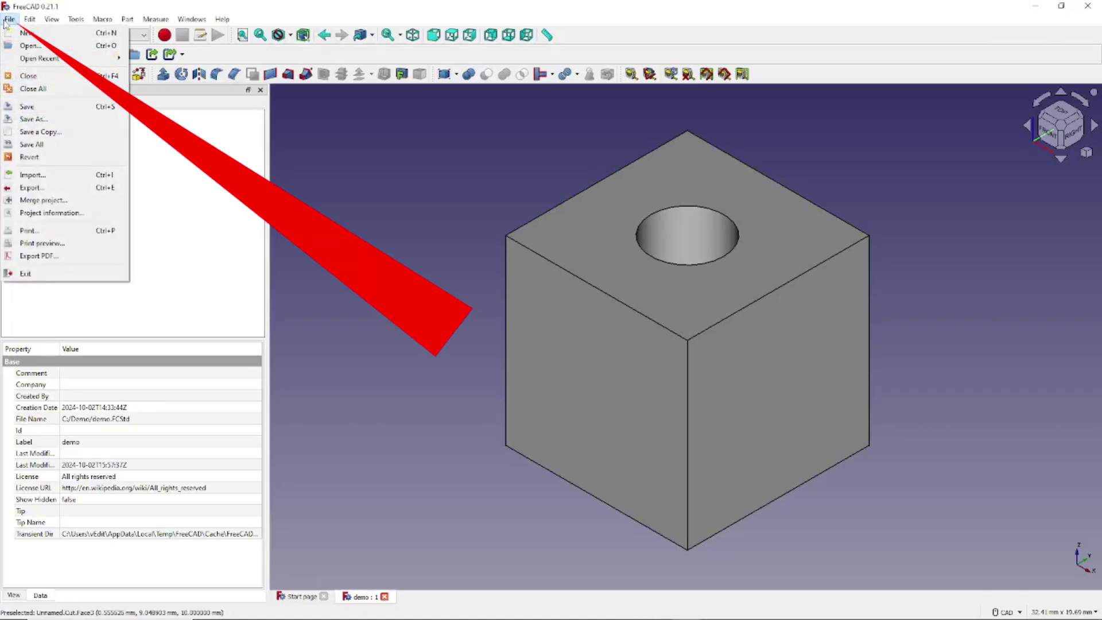
click(40, 120)
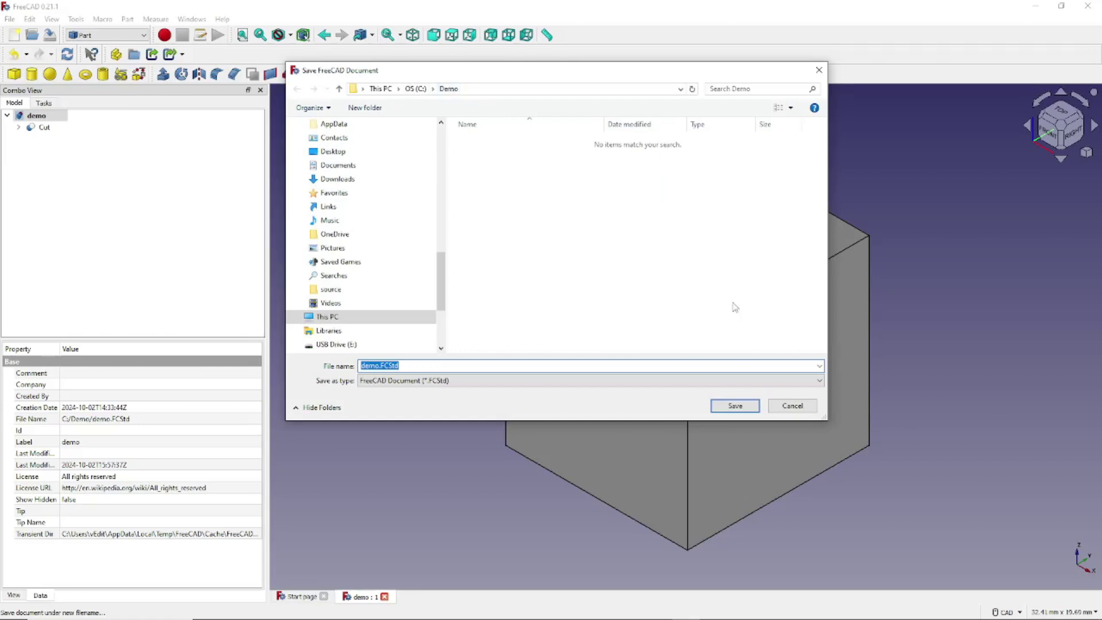
click(743, 406)
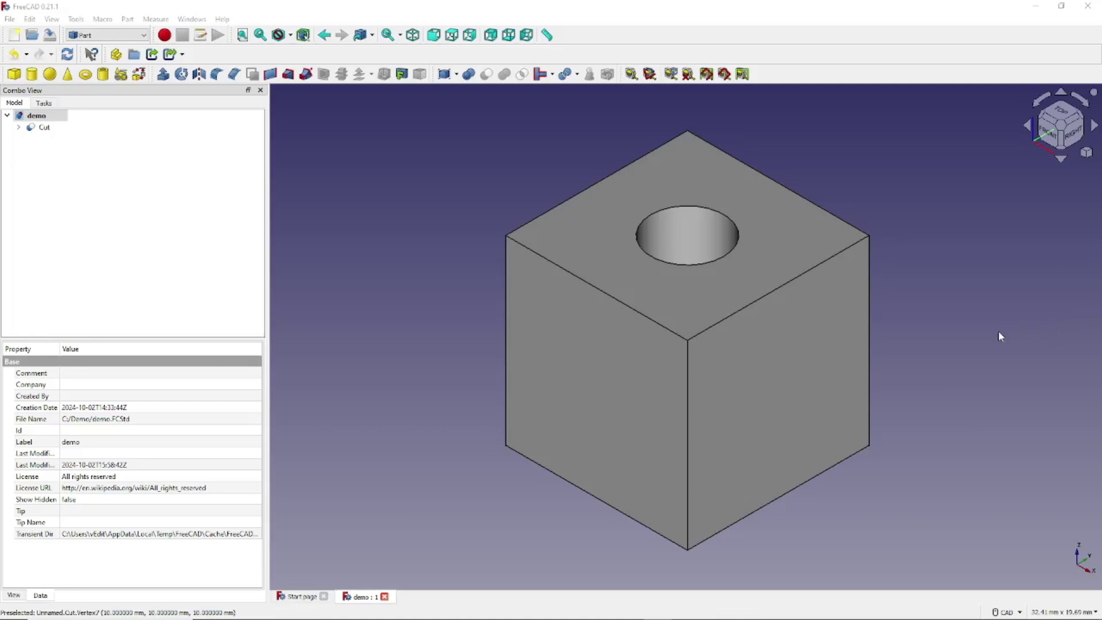
Export the Cut object as an STL Mesh file named demo-Cut.stl in the Demo folder.
click(42, 129)
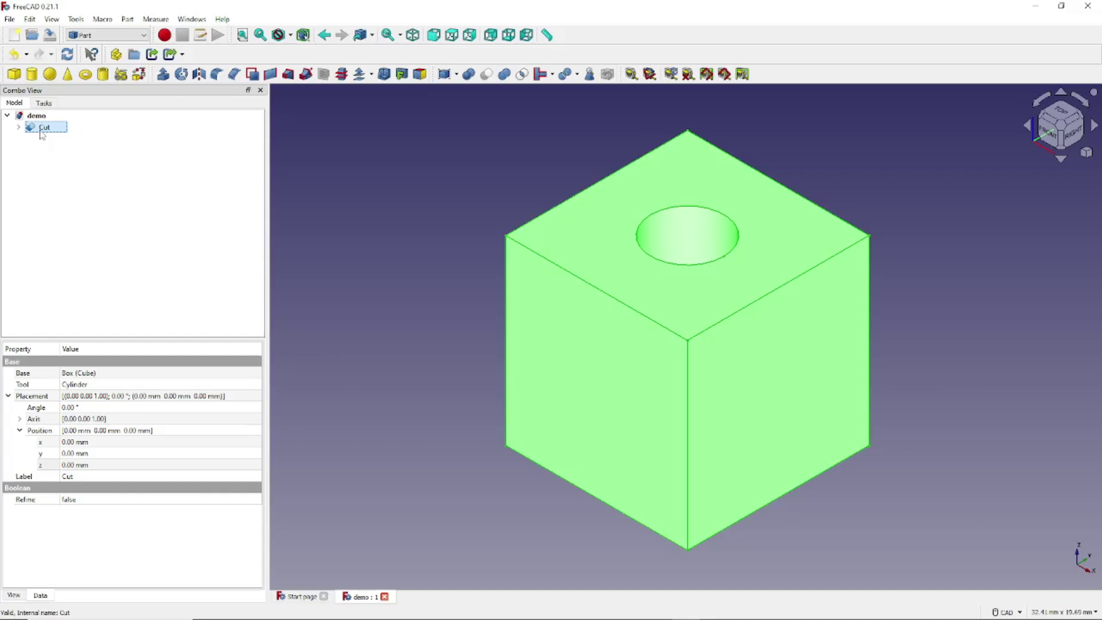
click(11, 19)
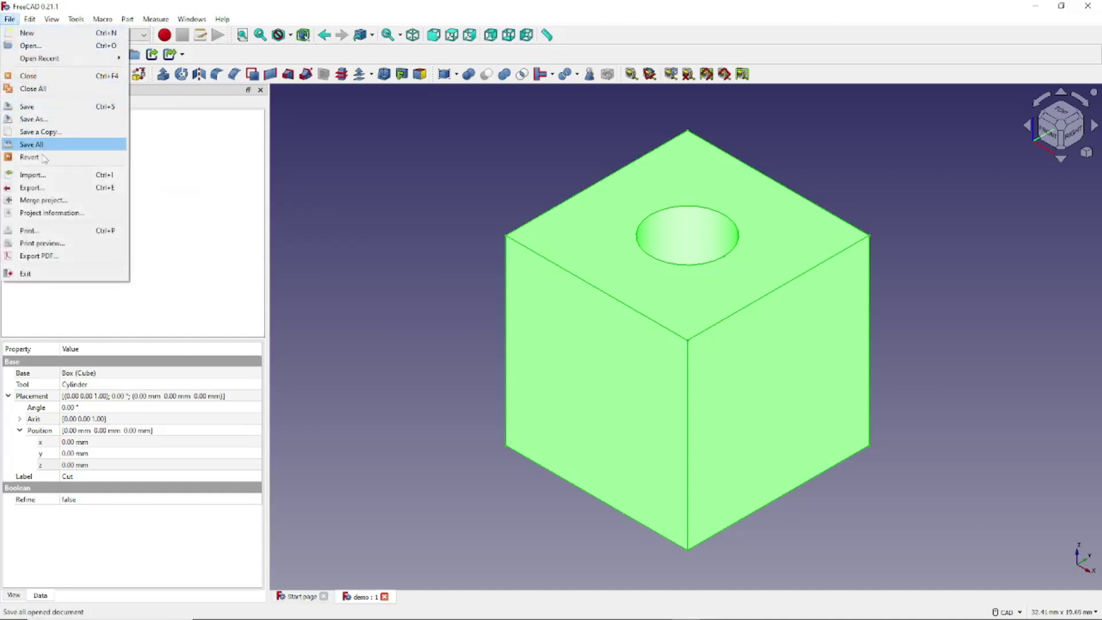
click(57, 190)
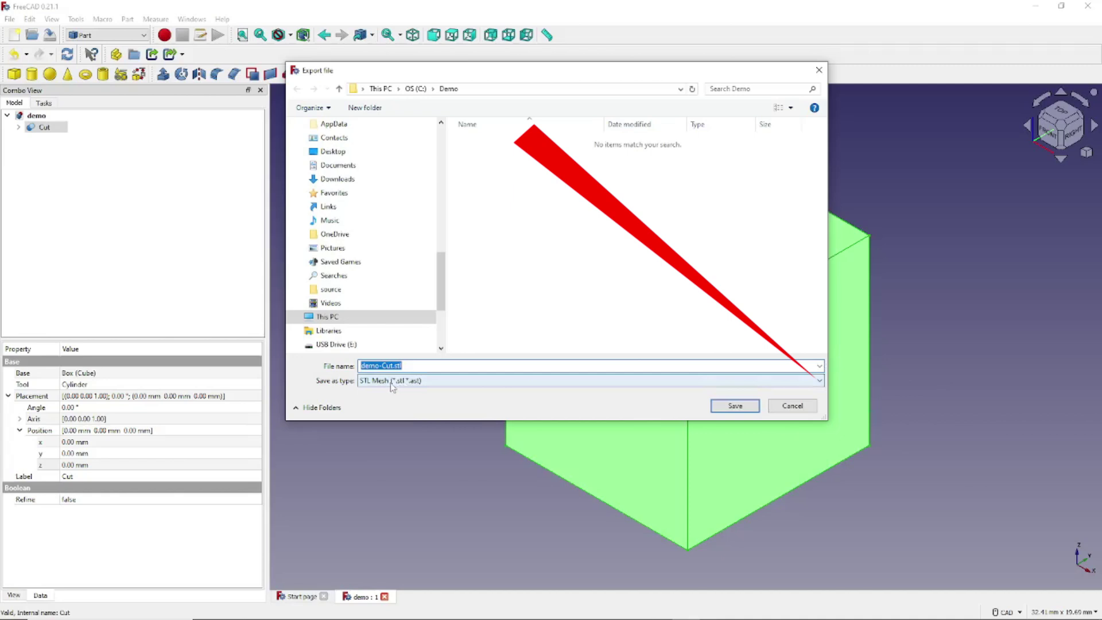
click(821, 382)
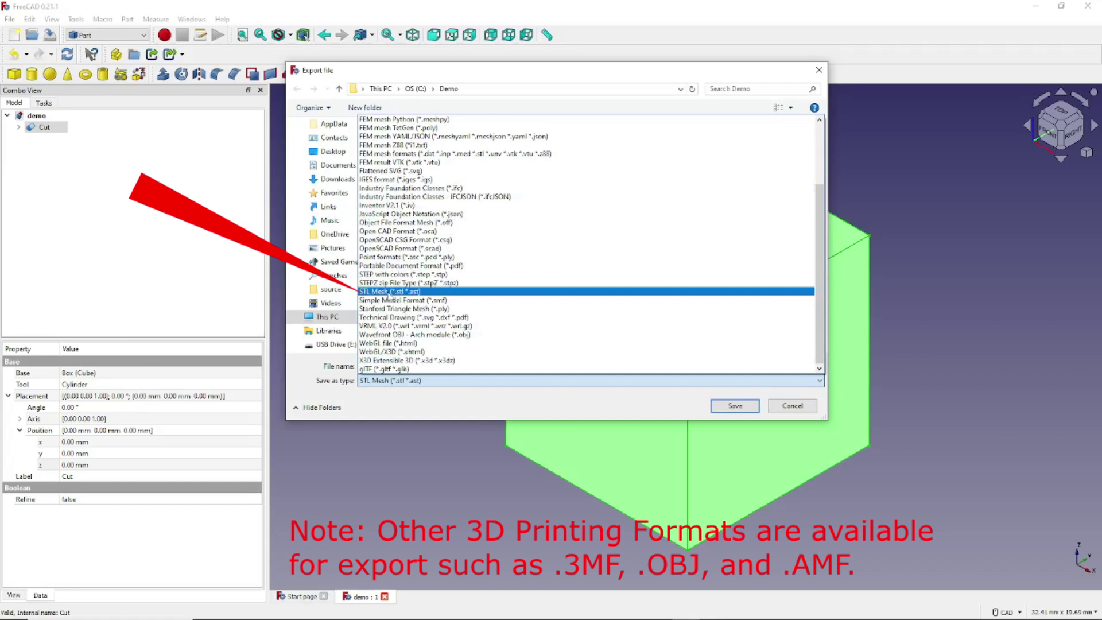
click(394, 292)
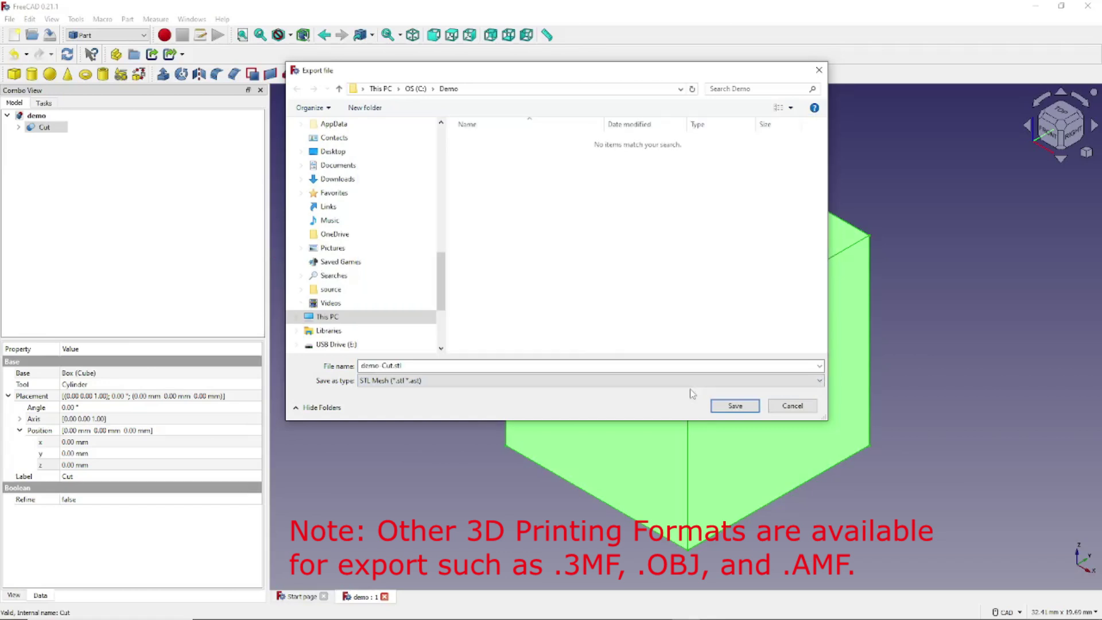
click(735, 406)
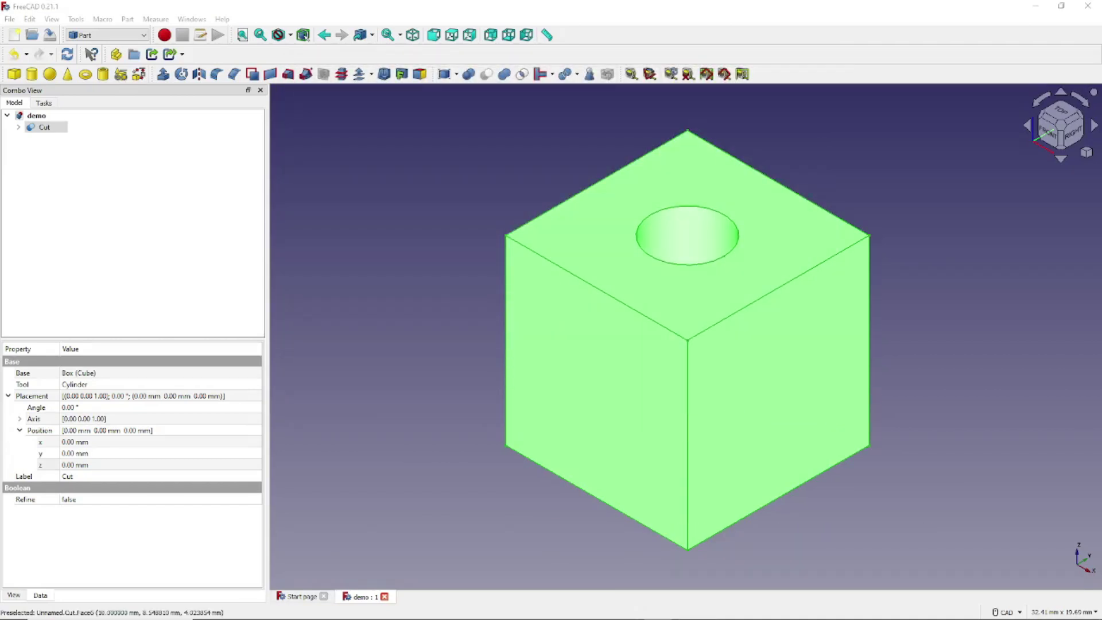